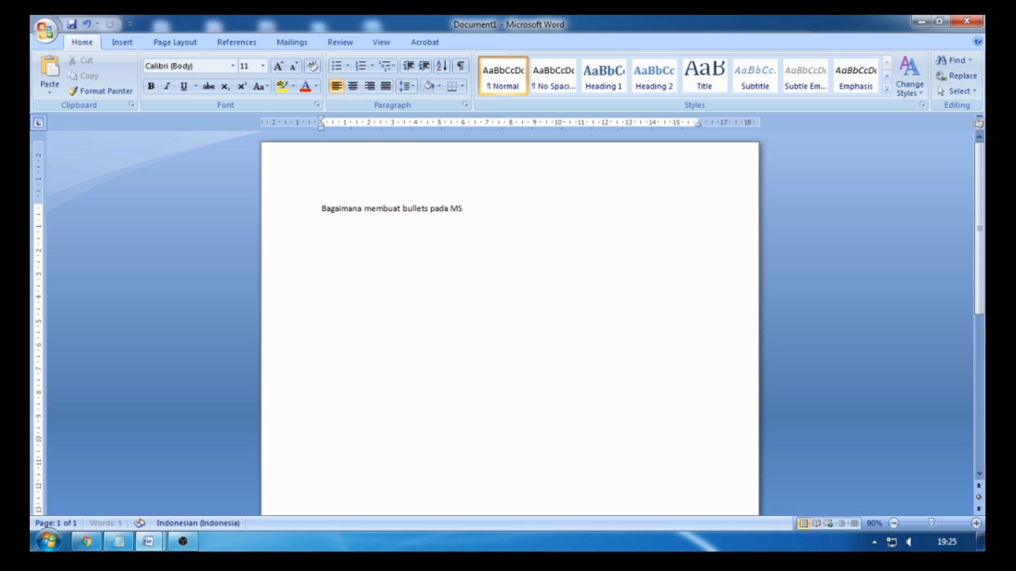
# Complete the heading as "Bagaimana membuat bullets pada MS Word 2007?" and start a new paragraph.
pyautogui.write('Word 2000')
pyautogui.press('BackSpace')
pyautogui.write('7?')
pyautogui.press('Return')
# Write "Memasang bullets word 2007 (1)" as the first line under the bullets heading.
pyautogui.write('Memasang')
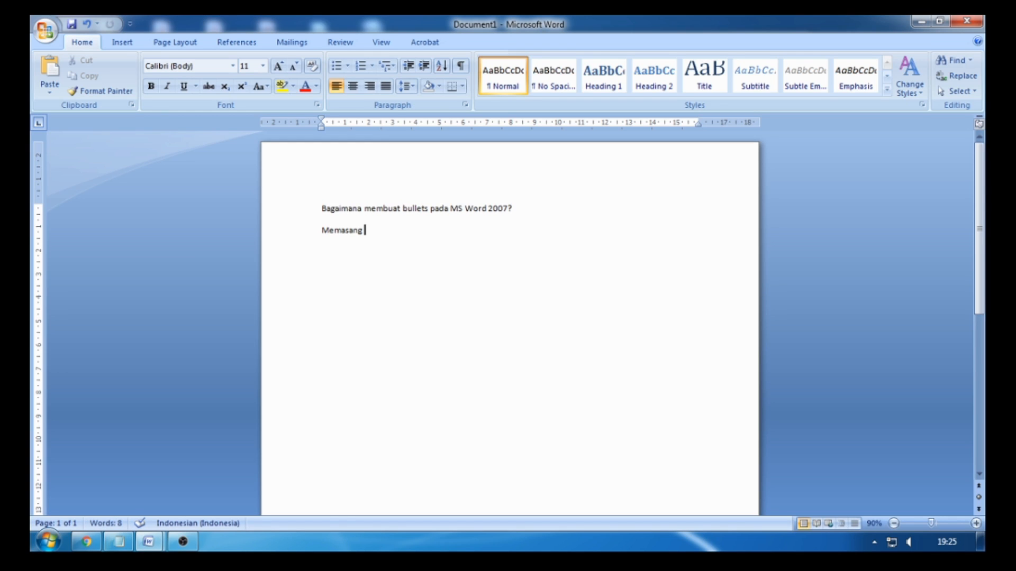
pyautogui.write(' bullets wor')
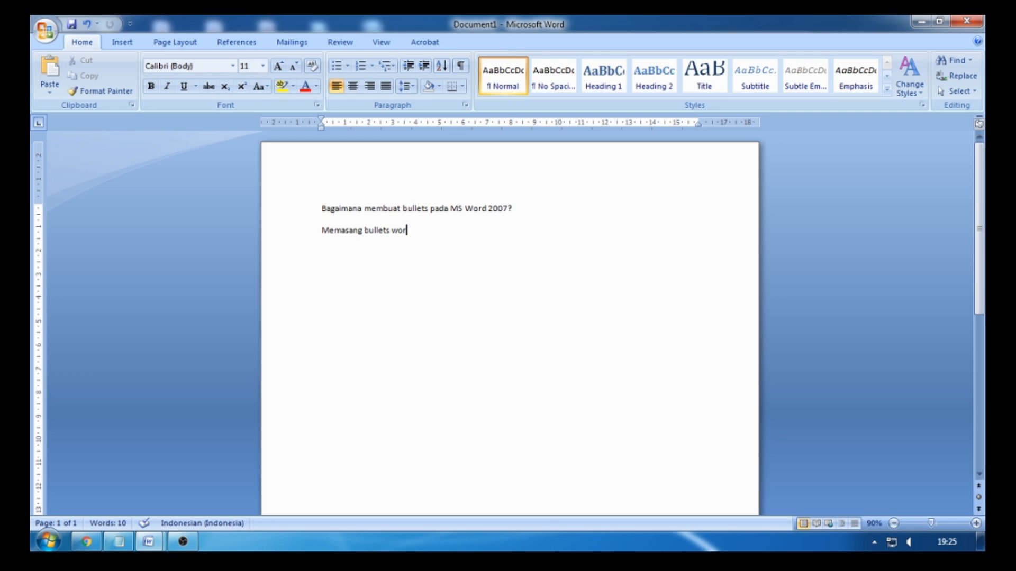
pyautogui.write('d')
pyautogui.write(' 200')
pyautogui.write('7')
pyautogui.write(' (1')
pyautogui.write(') ')
# Add "Memasang bullets word 2007 (2)" as the second line under the bullets heading.
pyautogui.write('Memasang')
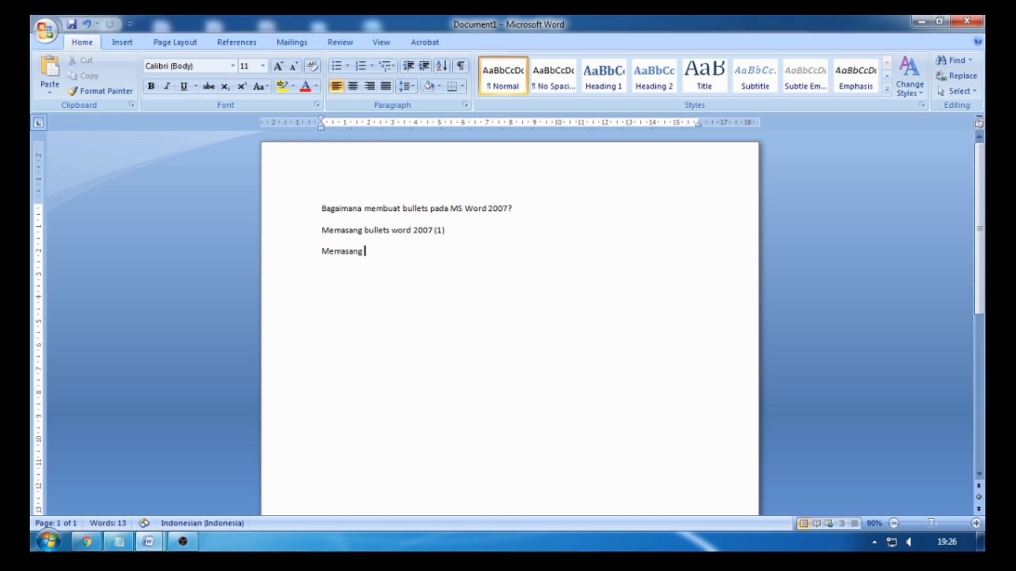
pyautogui.write(' bullets word 20')
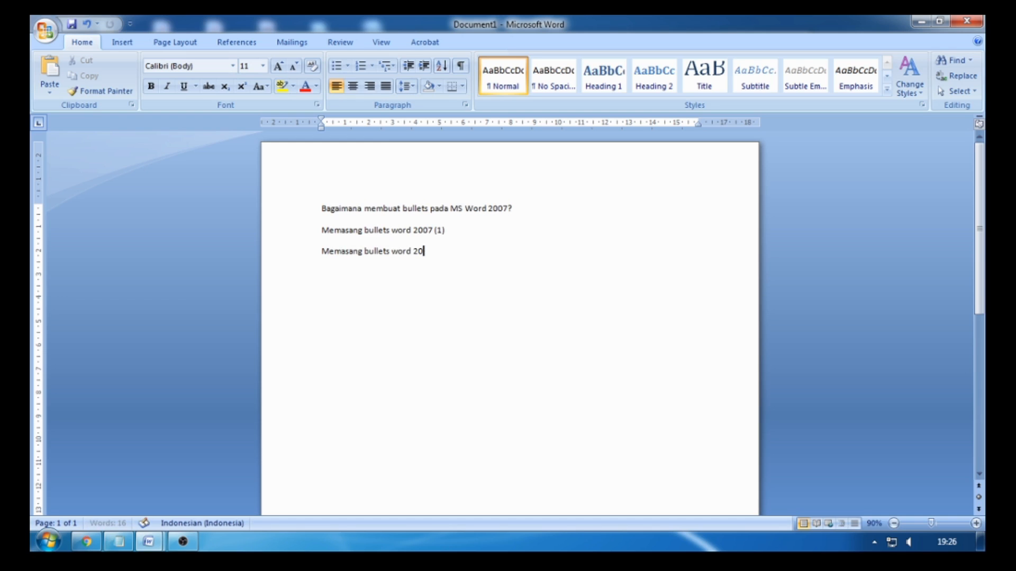
pyautogui.write('0')
pyautogui.write('7 (2) ')
# Add the lines "Memasang bullets word 2007 (3)" and "dst" to finish the bullets section.
pyautogui.write('Mema')
pyautogui.write('sang bullets wor')
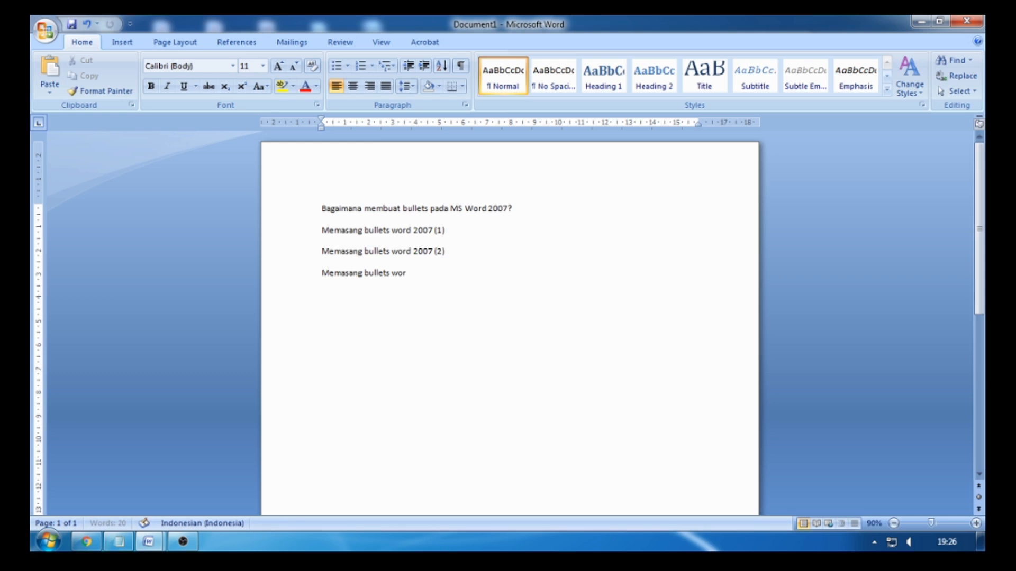
pyautogui.write('d 2007 (3)')
pyautogui.press('Return')
pyautogui.write('dst')
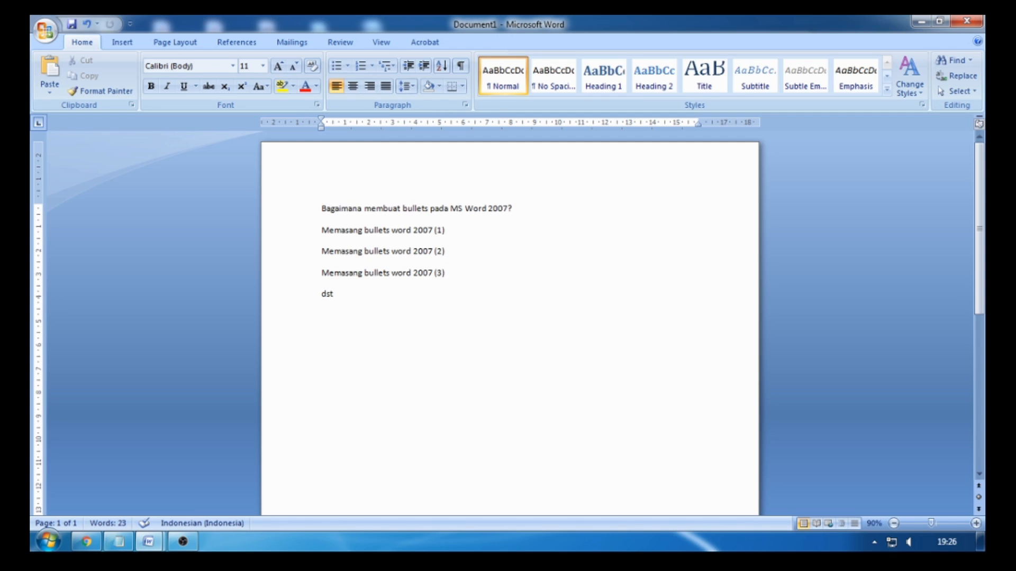
# Leave an empty paragraph and write the second heading "Bagaimana membuat numbering pada MS Word 2007?".
pyautogui.press('Return')
pyautogui.press('Return')
pyautogui.write('Bagaimana membuat')
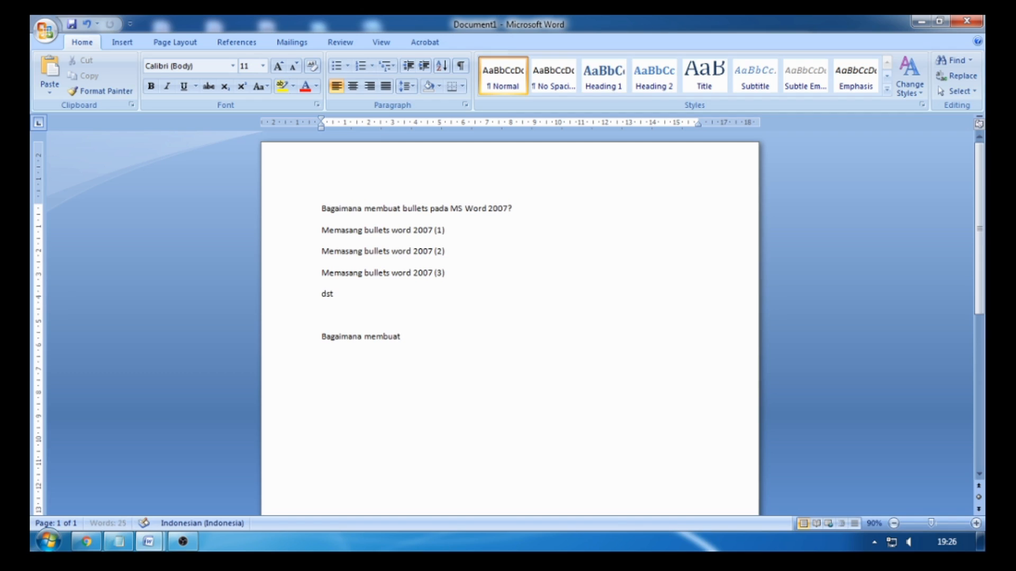
pyautogui.write(' numbering pada MS')
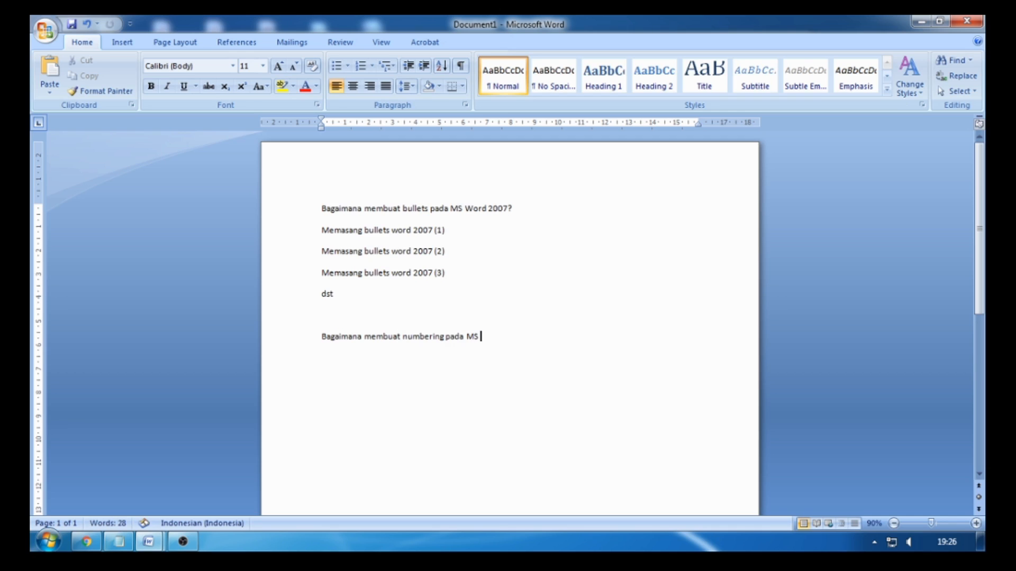
pyautogui.write(' Word 2007?')
pyautogui.press('Return')
# Write the lines "Memasang numbering word 2007 (1)" and "Memasang numbering word 2007 (2)" under the numbering heading.
pyautogui.write('Memasang')
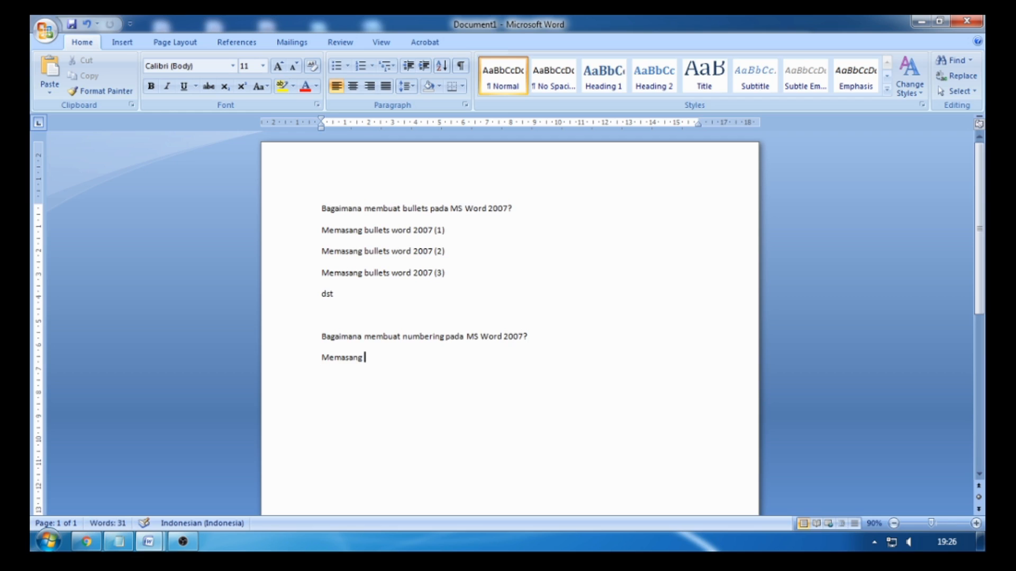
pyautogui.write(' numbering word 2007')
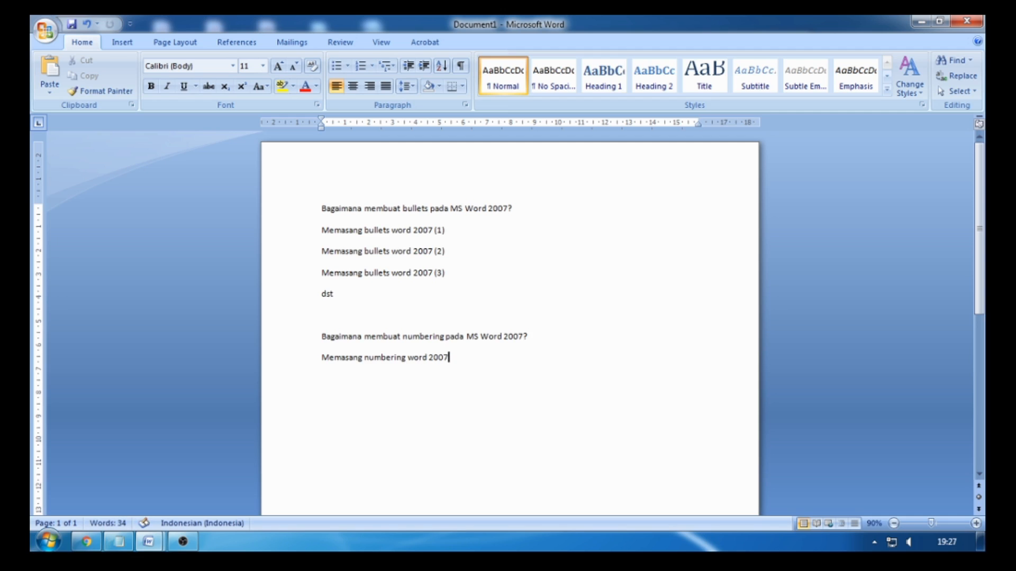
pyautogui.write(' (1)')
pyautogui.press('Return')
pyautogui.write('Memasang number')
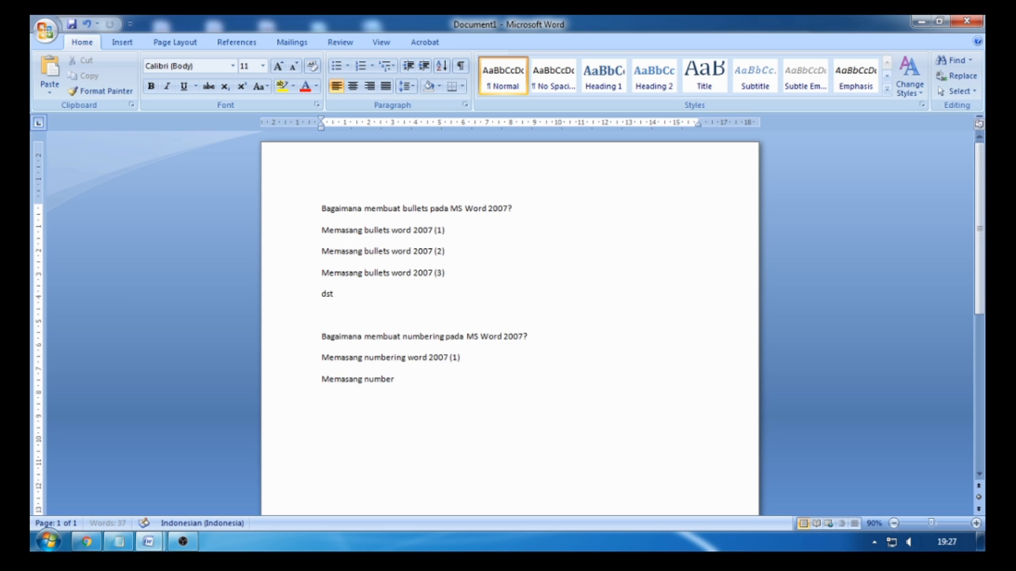
pyautogui.write('ing word 2007 (2)')
pyautogui.press('Return')
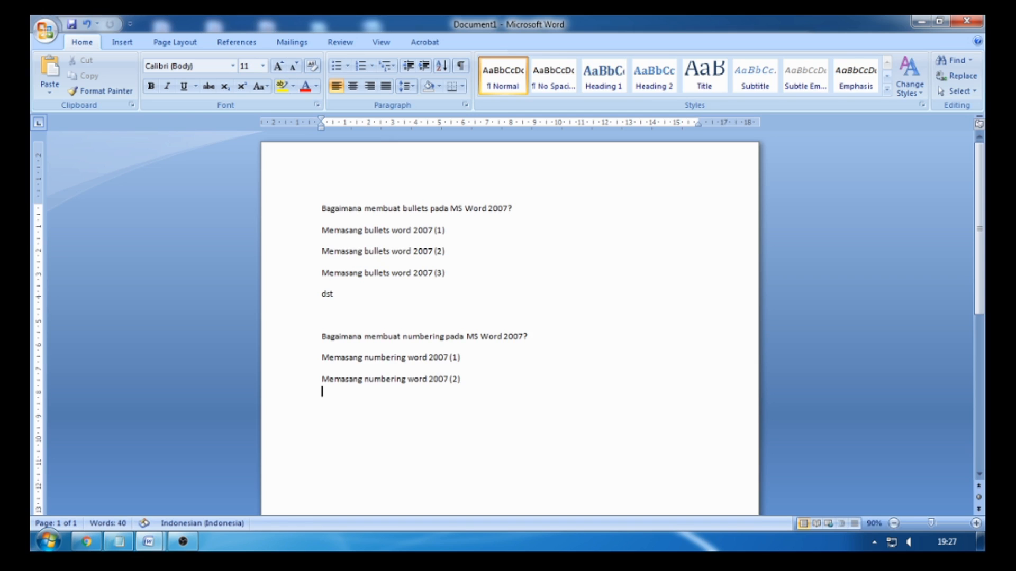
# Add the lines "Memasang numbering word 2007 (3)" and "dst." to finish the numbering section.
pyautogui.write('Memasang numberi')
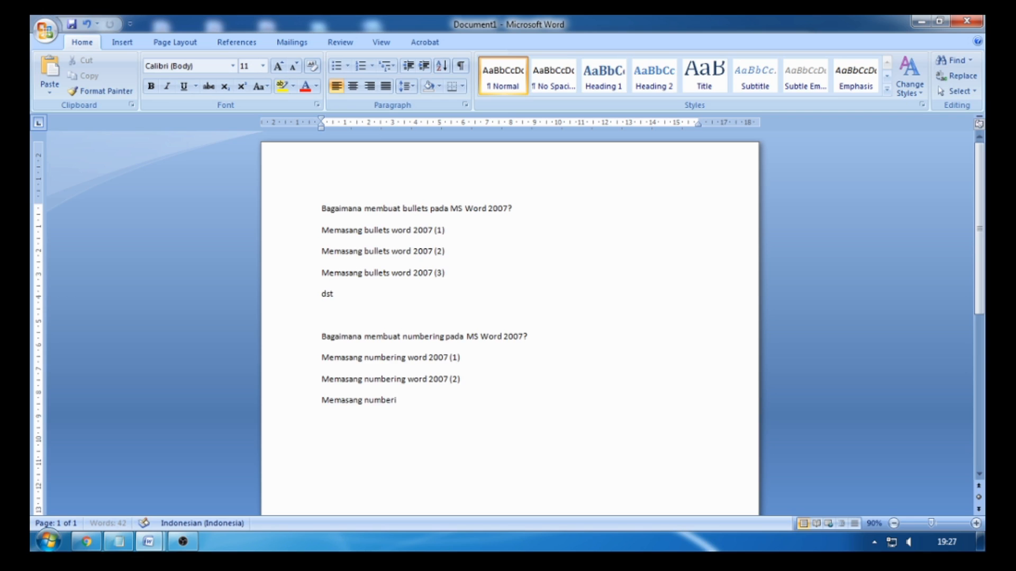
pyautogui.write('ng word 2007 (3)')
pyautogui.press('Return')
pyautogui.write('dst.')
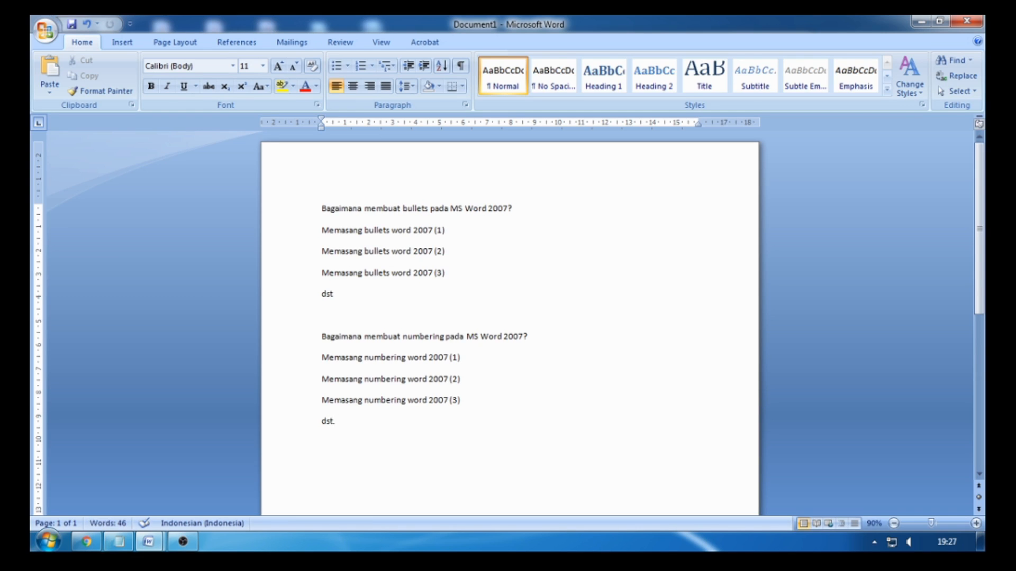
pyautogui.press('Return')
# Define a new bullet using the solid diamond of the Symbol font (character code 168) for the four lines under the bullets heading.
pyautogui.moveTo(321, 230); pyautogui.dragTo(354, 290)
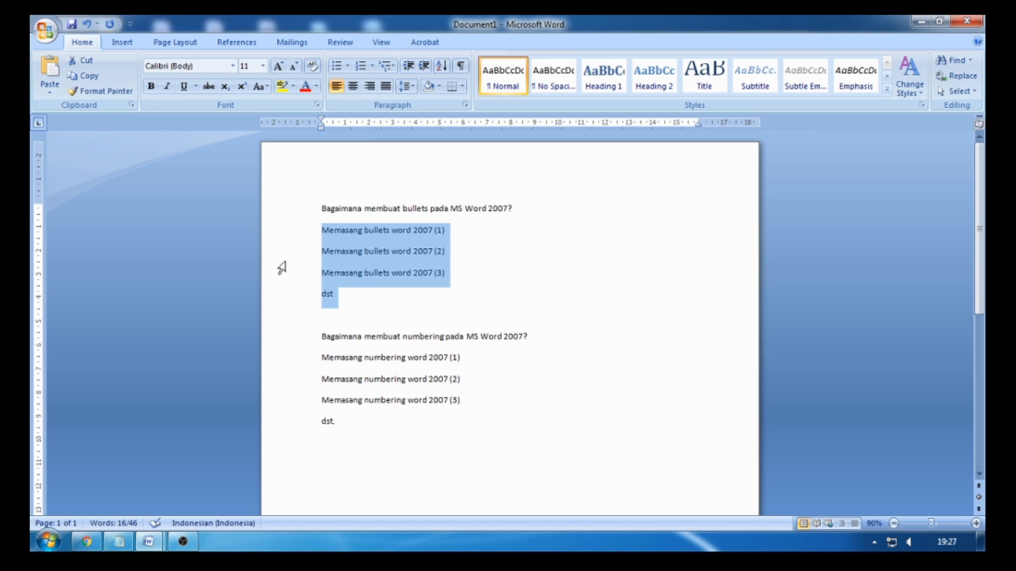
pyautogui.click(349, 66)
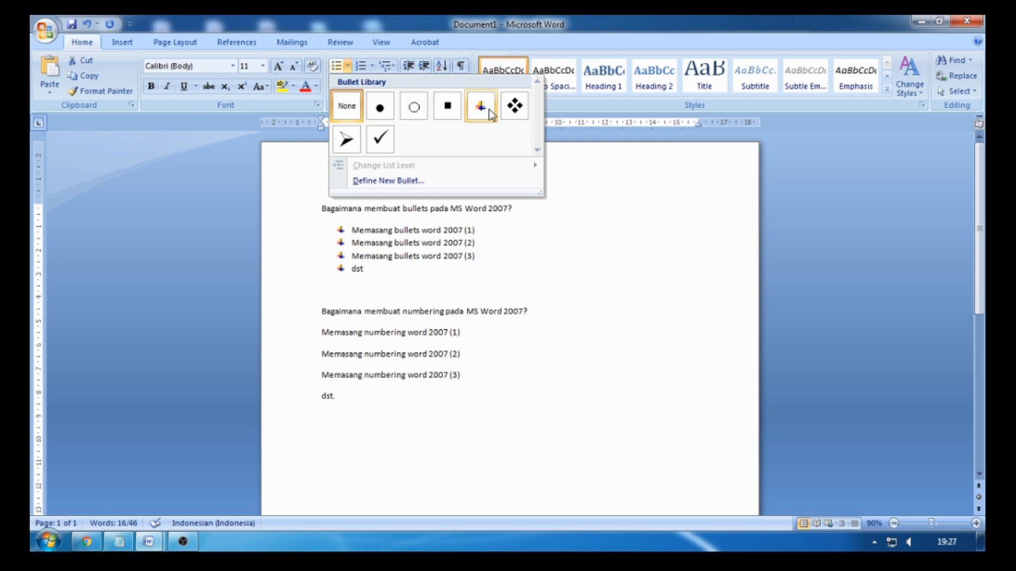
pyautogui.click(408, 180)
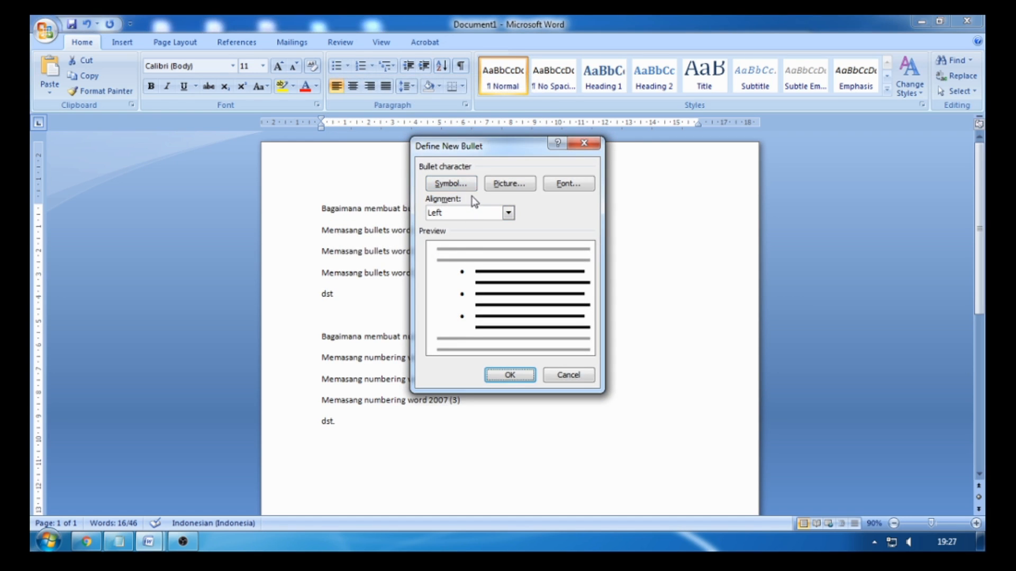
pyautogui.click(449, 184)
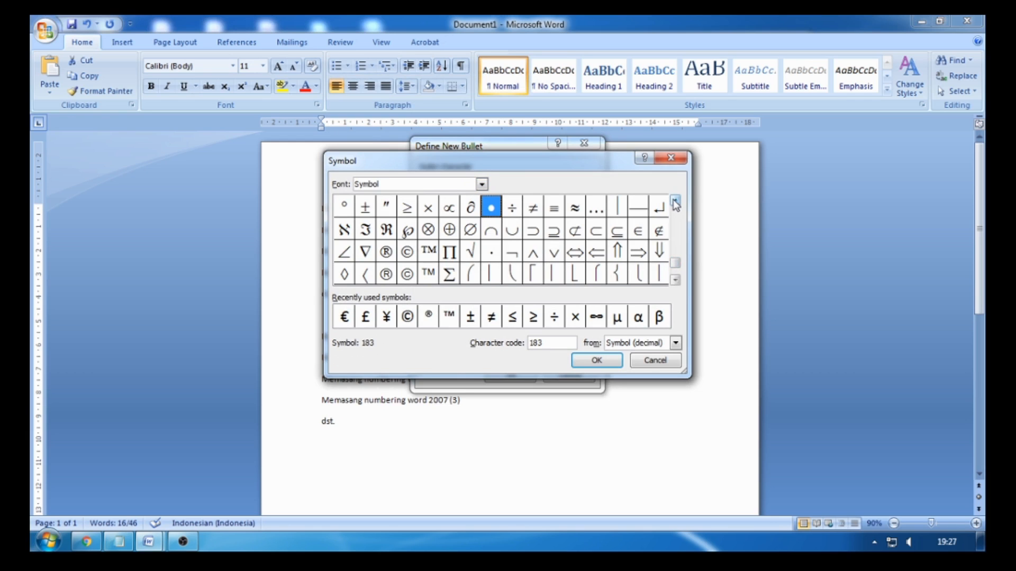
pyautogui.moveTo(675, 203); pyautogui.dragTo(675, 203)
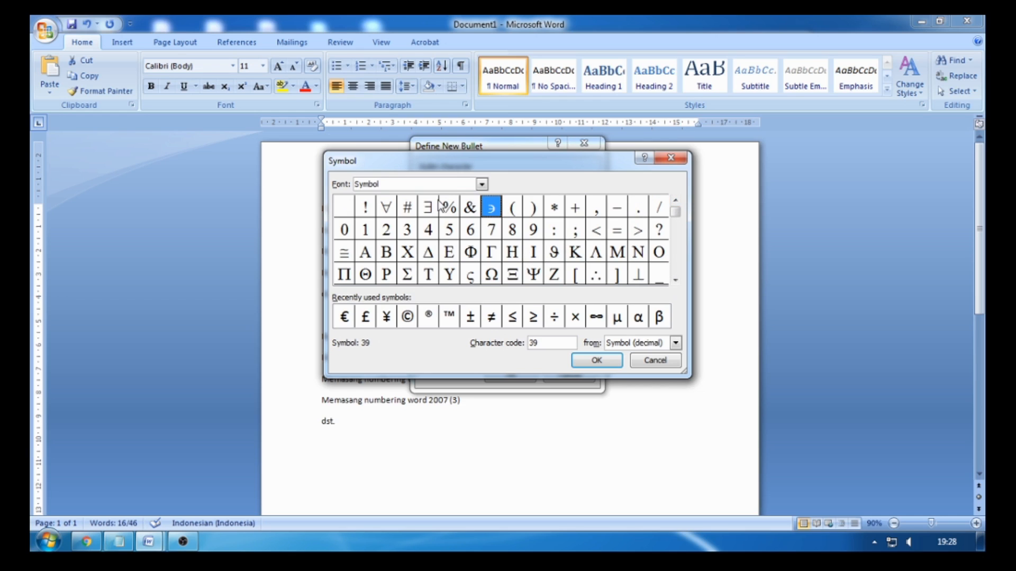
pyautogui.click(481, 184)
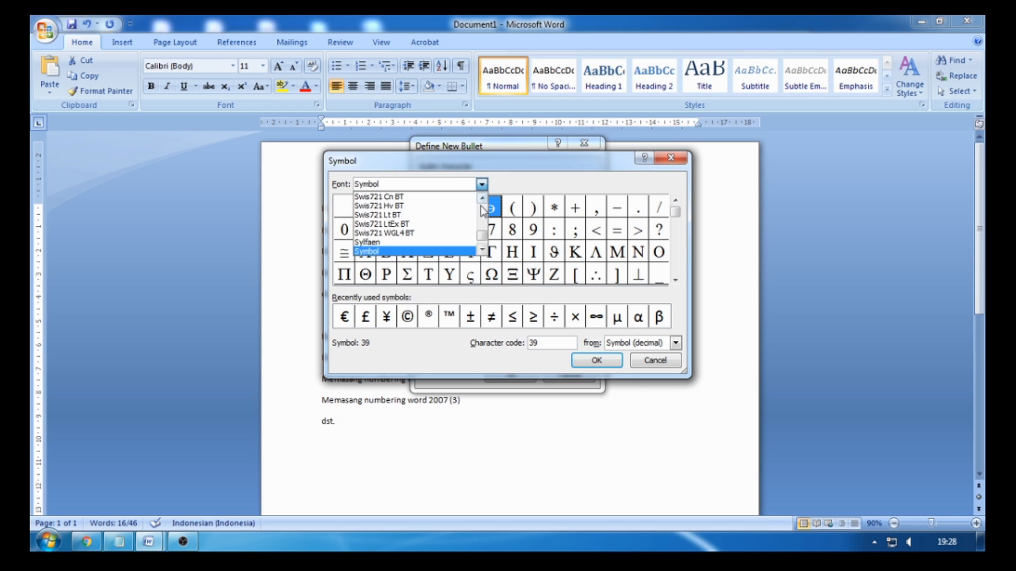
pyautogui.moveTo(483, 237); pyautogui.dragTo(483, 245)
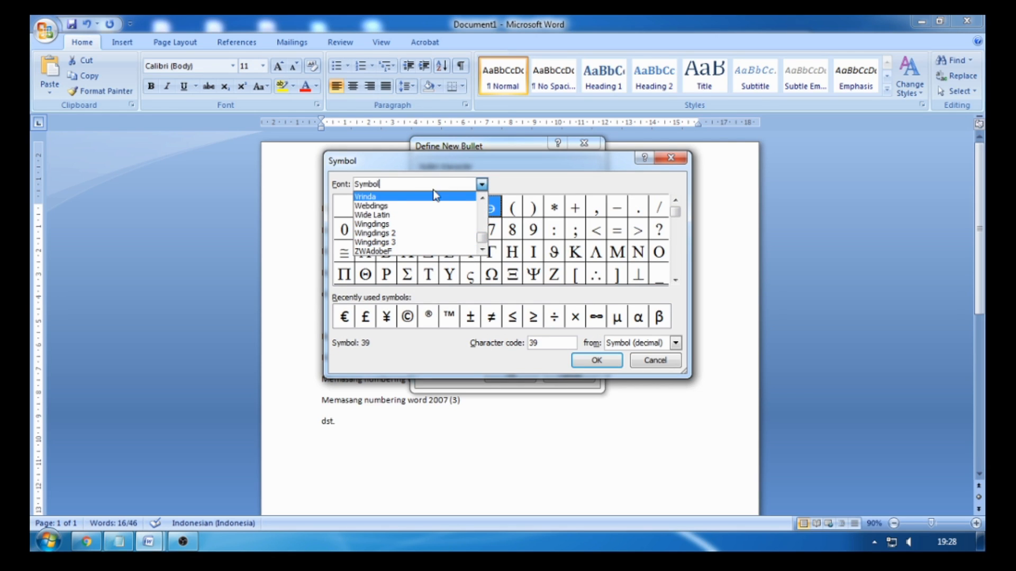
pyautogui.click(556, 178)
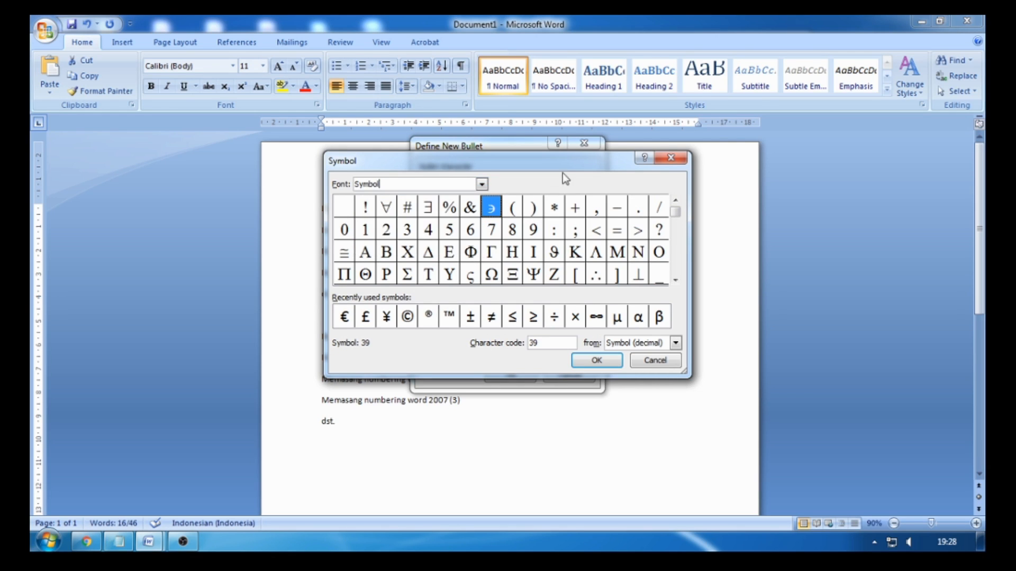
pyautogui.click(675, 281)
pyautogui.click(676, 280)
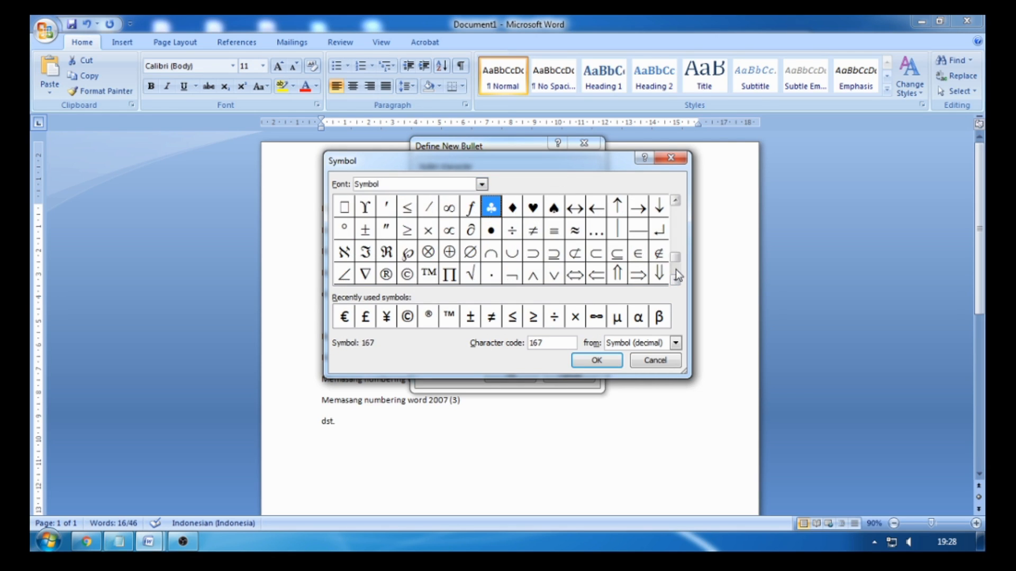
pyautogui.click(520, 211)
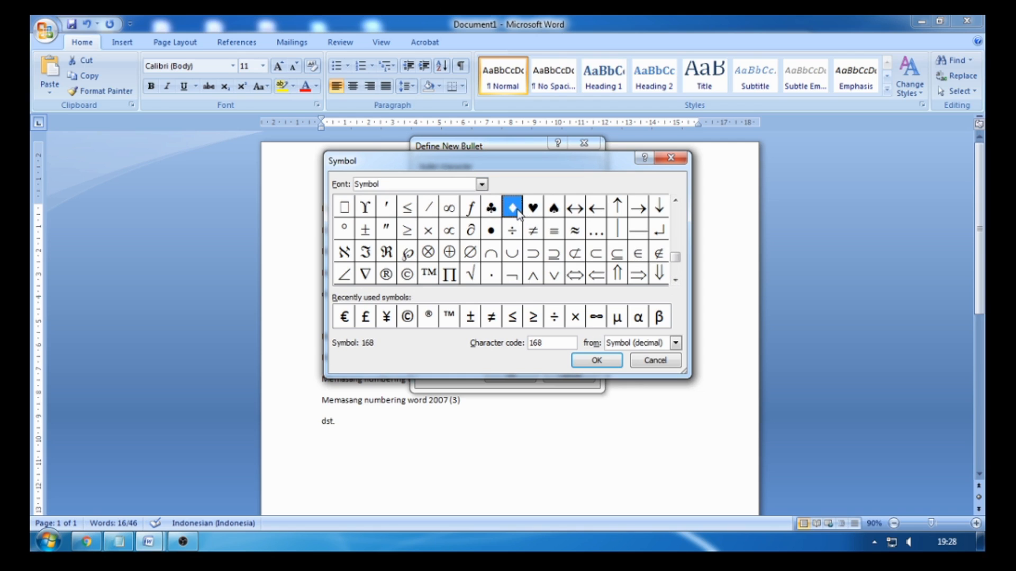
pyautogui.click(593, 362)
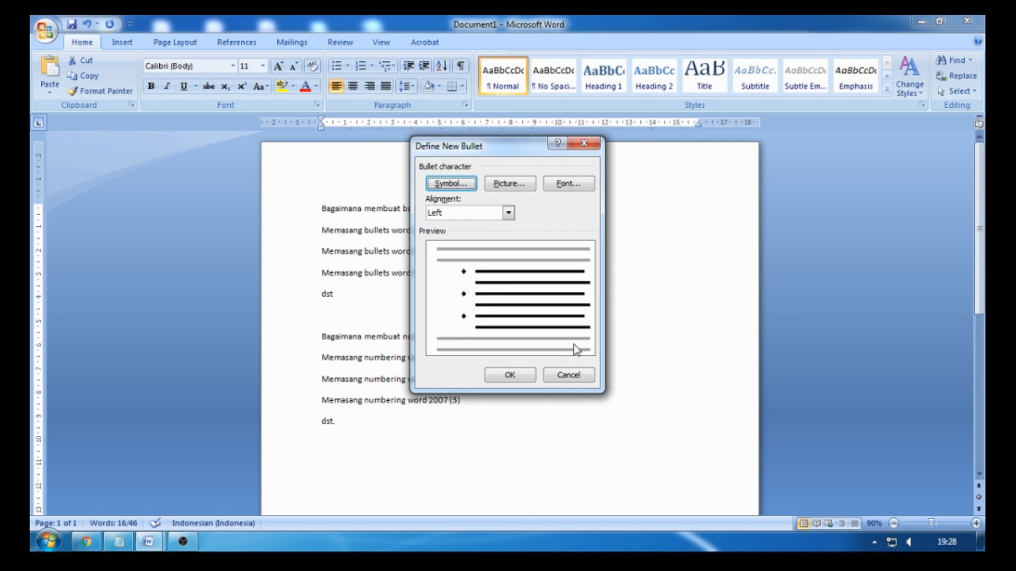
pyautogui.click(513, 373)
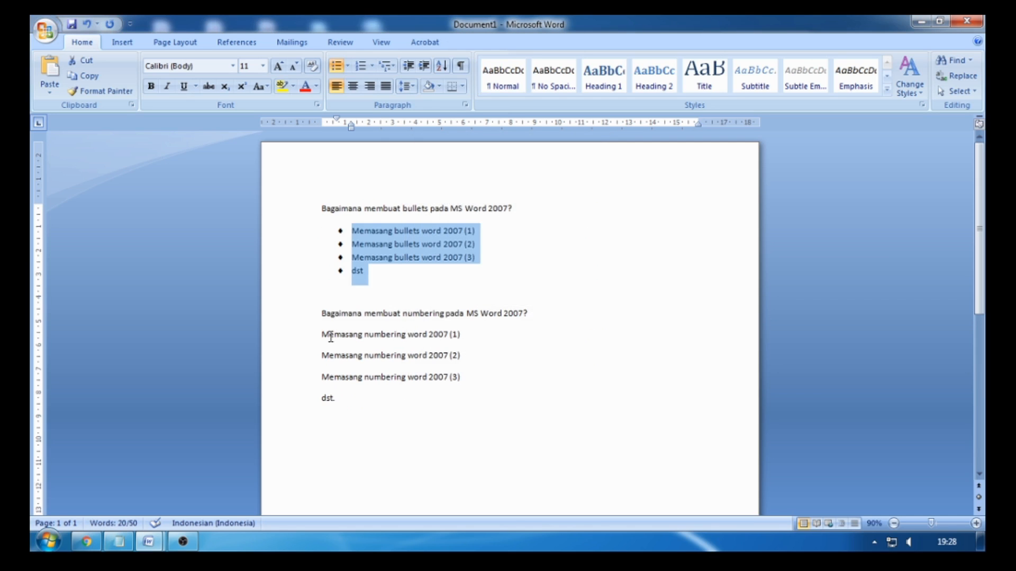
# Set the bulleted list's bullet indent to about 0.5 cm and its text indent to about 1.5 cm.
pyautogui.click(390, 261)
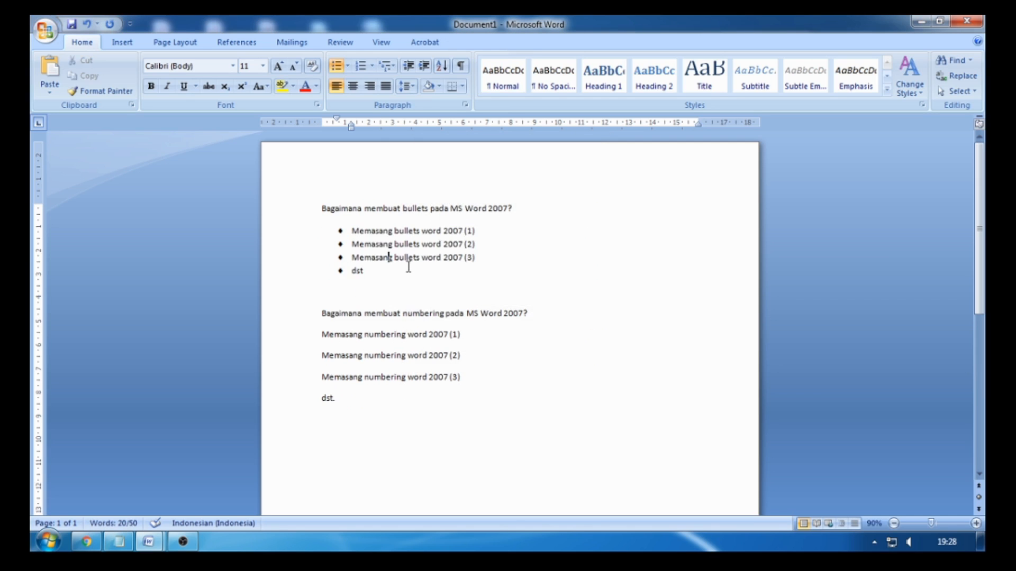
pyautogui.moveTo(352, 230); pyautogui.dragTo(374, 275)
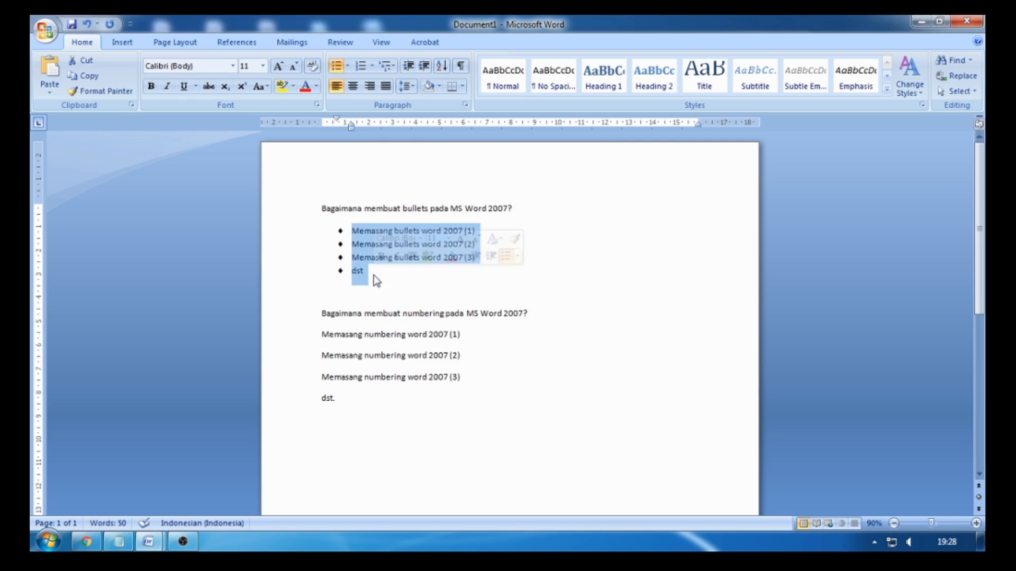
pyautogui.moveTo(337, 119)
pyautogui.mouseDown()
pyautogui.moveTo(372, 123)
pyautogui.moveTo(357, 126)
pyautogui.mouseUp()
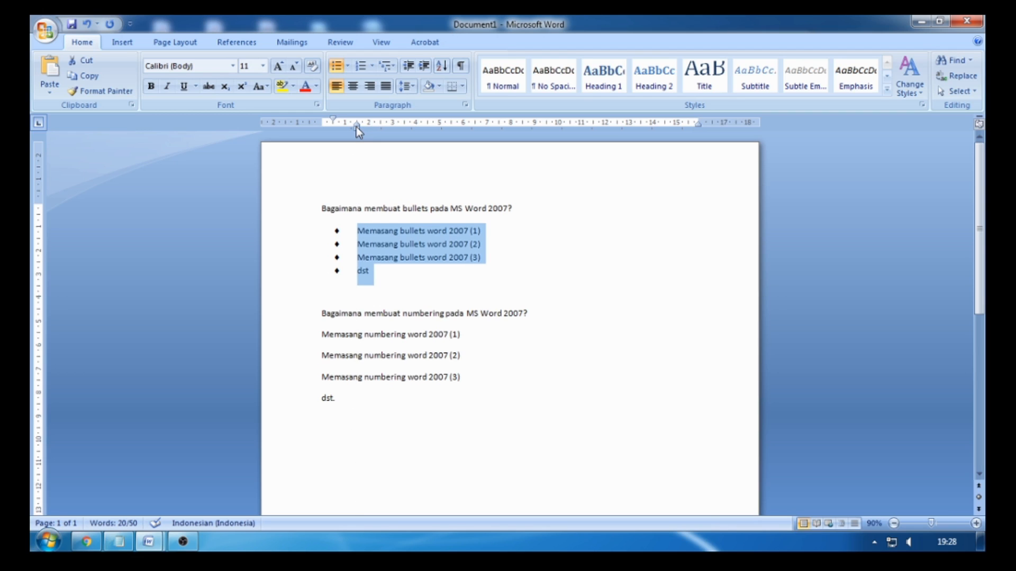
pyautogui.click(343, 253)
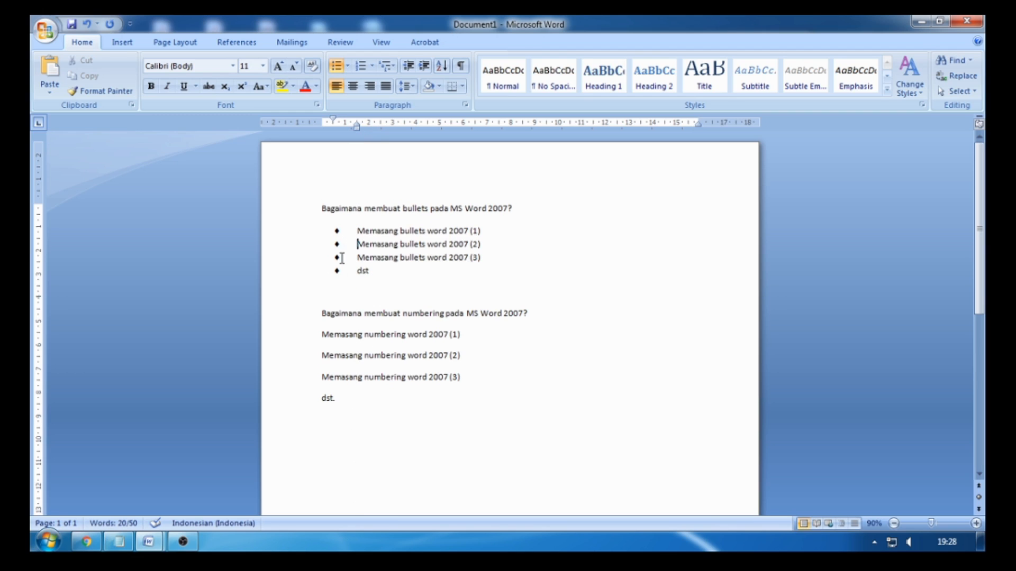
# Number the four lines under the numbering heading in 1) 2) 3) format, with numbers indented about 0.5 cm and text about 1.5 cm.
pyautogui.moveTo(319, 333); pyautogui.dragTo(348, 402)
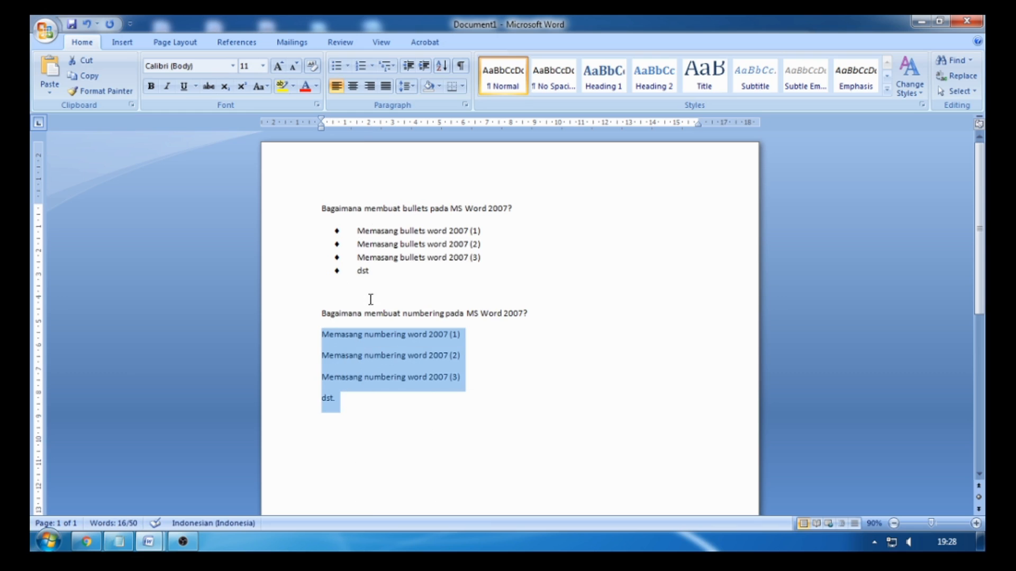
pyautogui.click(371, 67)
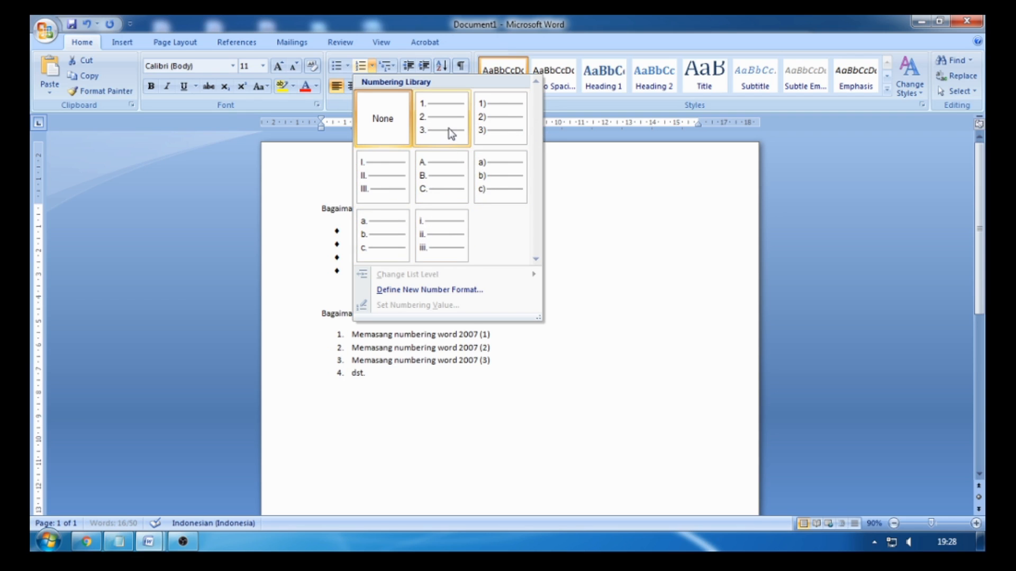
pyautogui.click(479, 132)
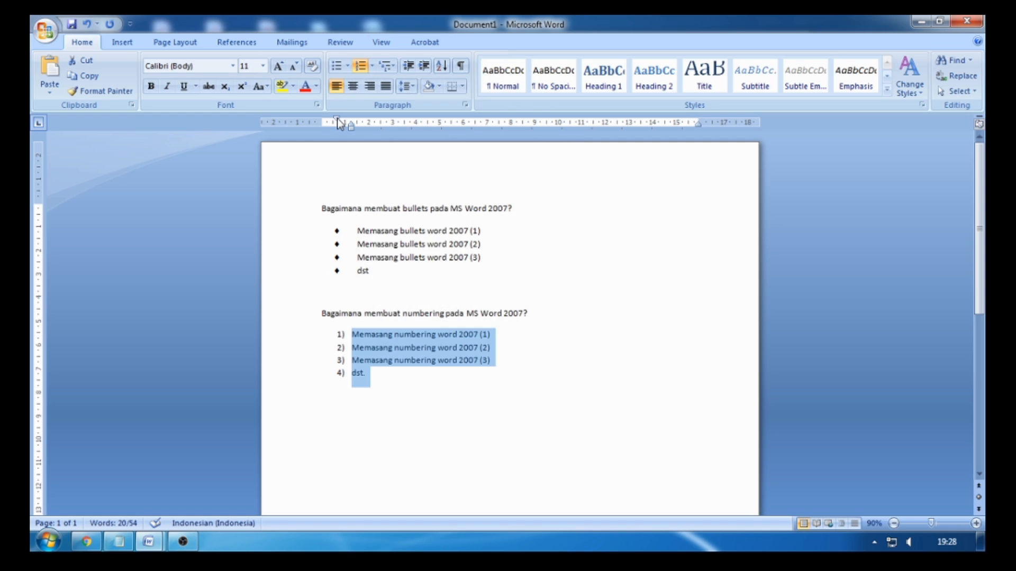
pyautogui.moveTo(338, 121); pyautogui.dragTo(356, 124)
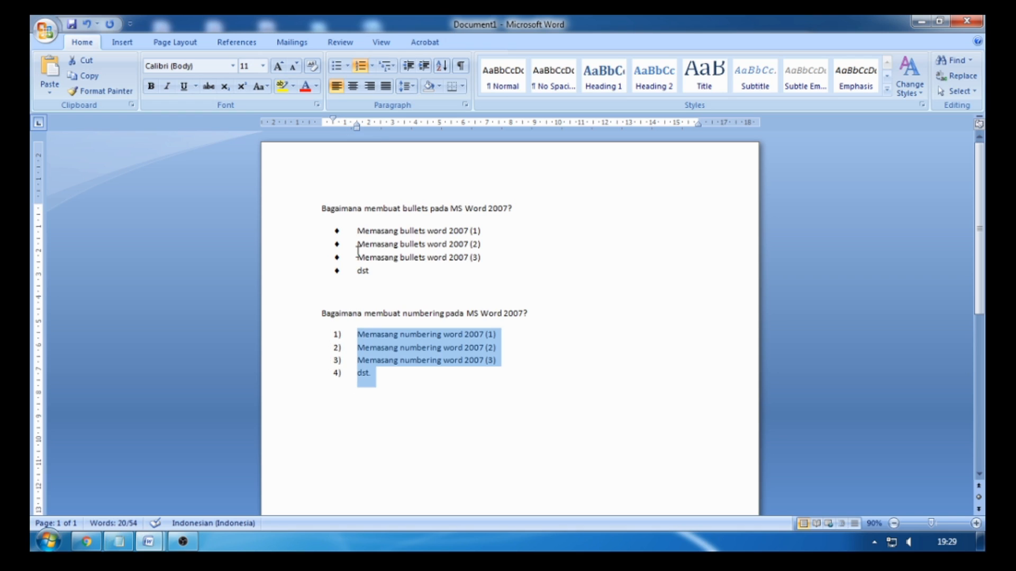